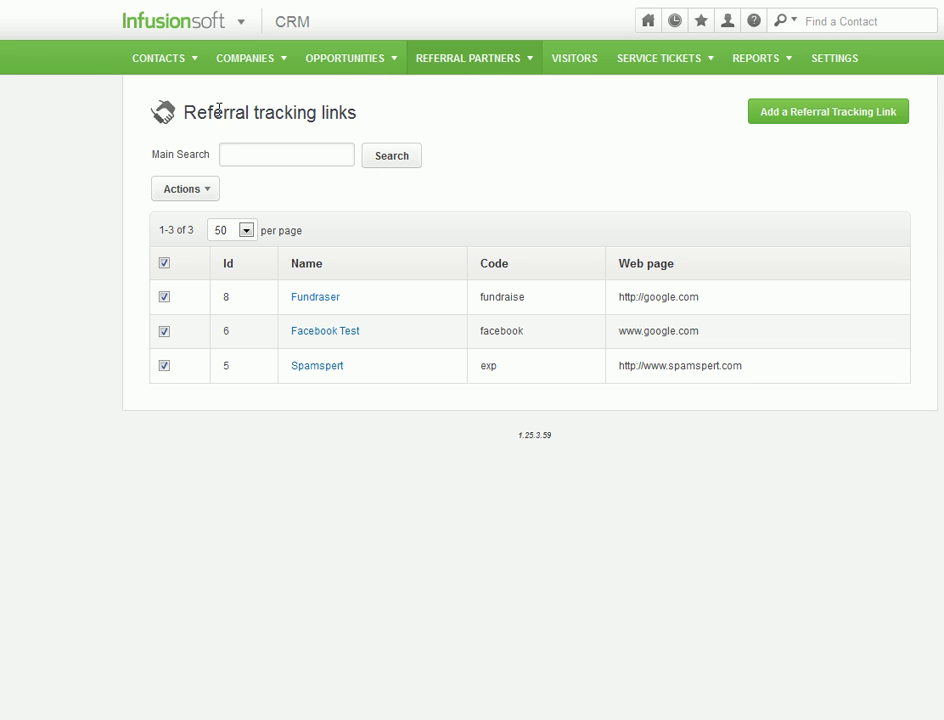
# Open the Spamspert link's Manage Redirects form from the Referral tracking links list.
pyautogui.moveTo(185, 112); pyautogui.dragTo(381, 126)
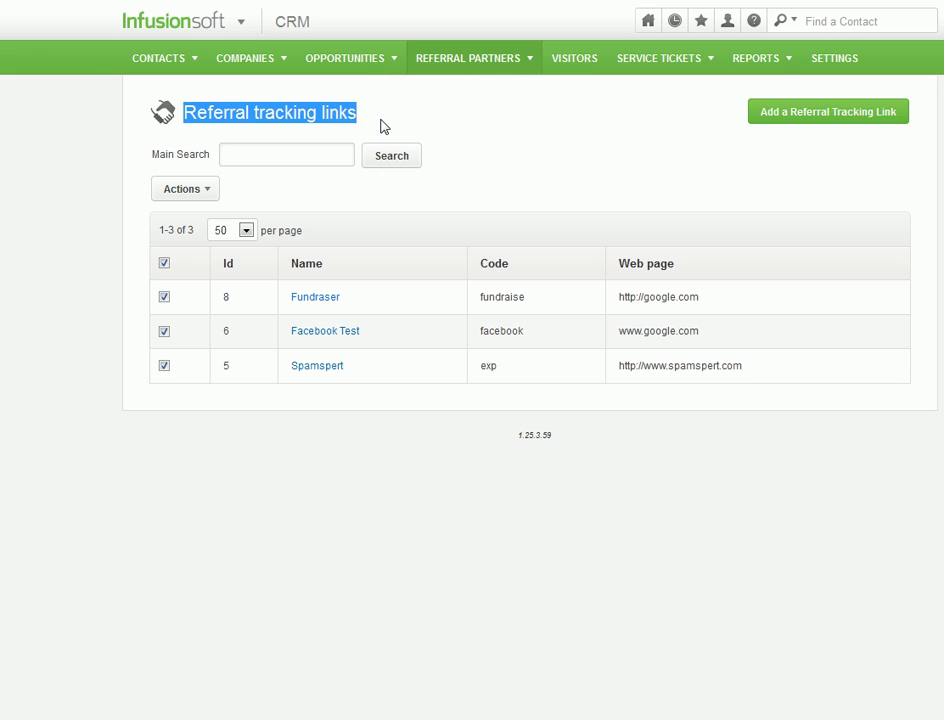
pyautogui.click(503, 192)
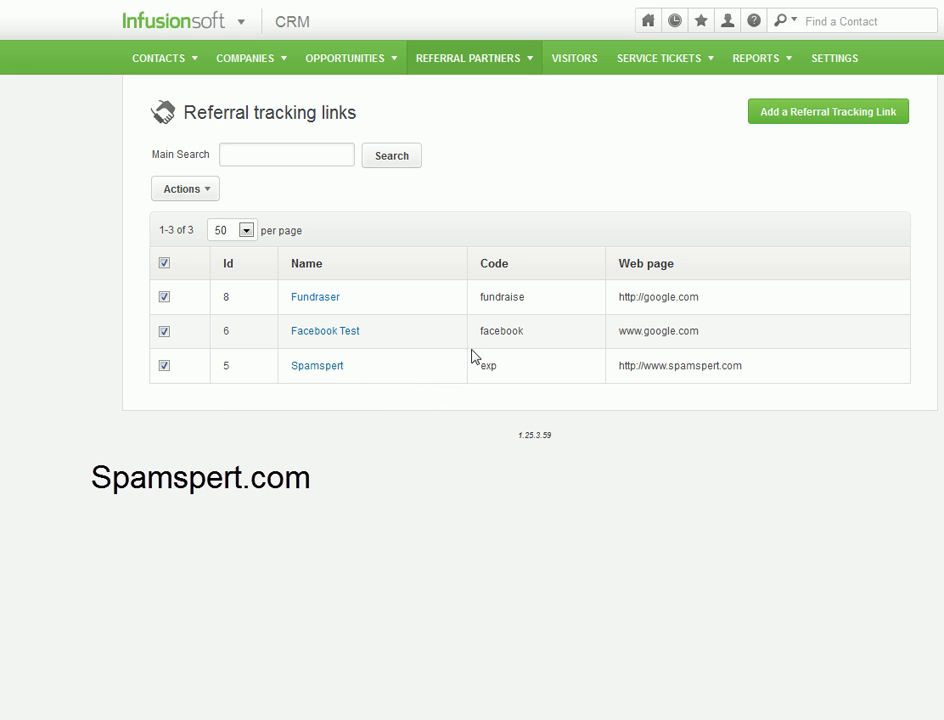
pyautogui.click(314, 372)
pyautogui.scroll(-1, 386, 375)
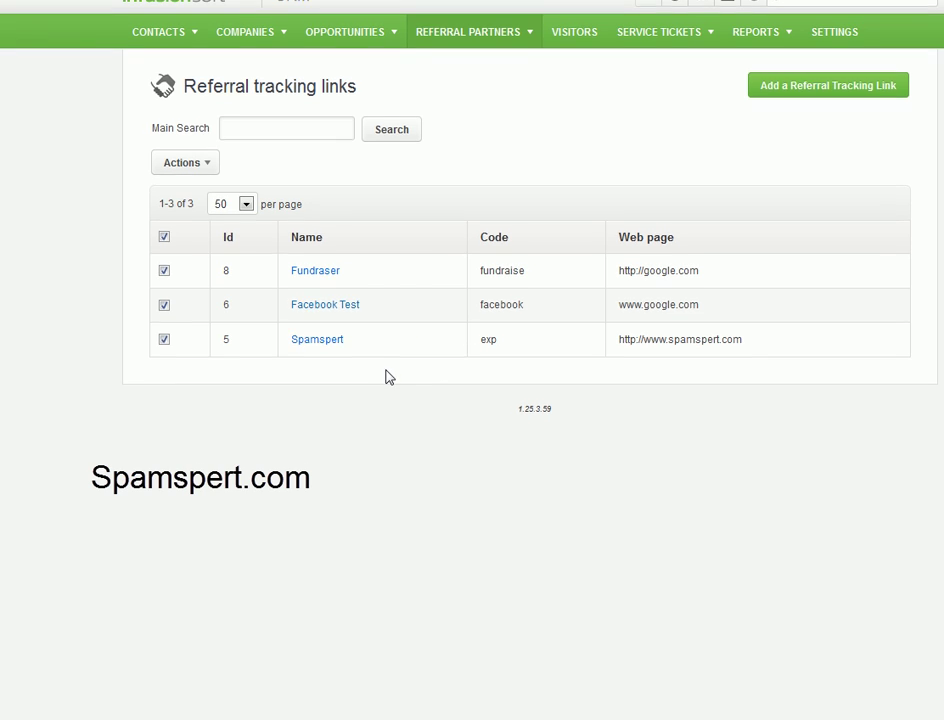
# Save the Spamspert redirect form, getting the 'Redirect Updated Successfully' confirmation.
pyautogui.scroll(1, 375, 389)
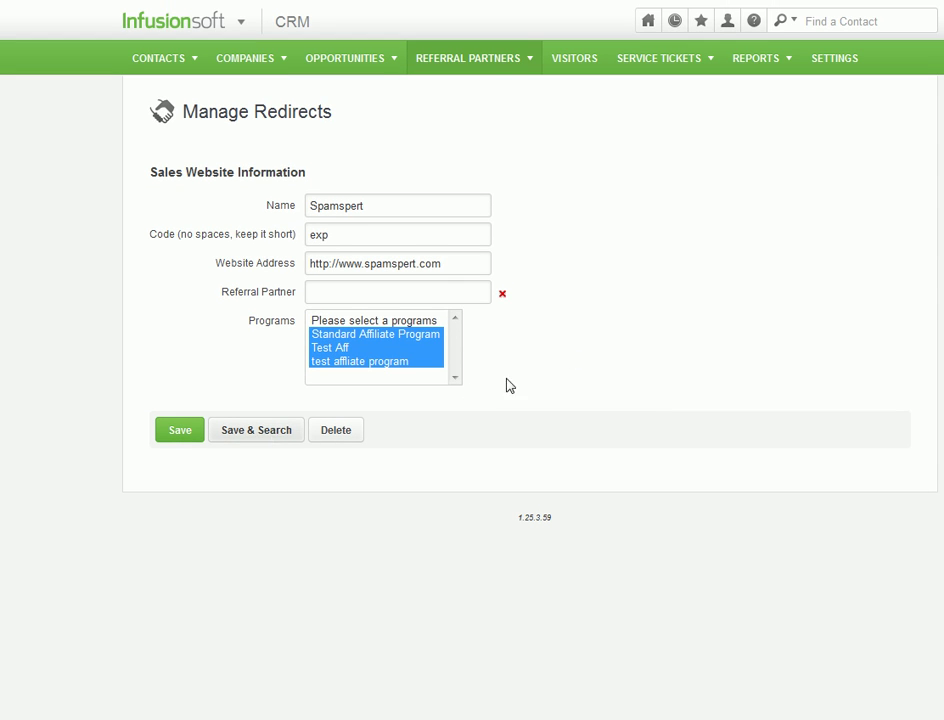
pyautogui.scroll(-1, 613, 232)
pyautogui.press('Return')
pyautogui.scroll(1, 563, 291)
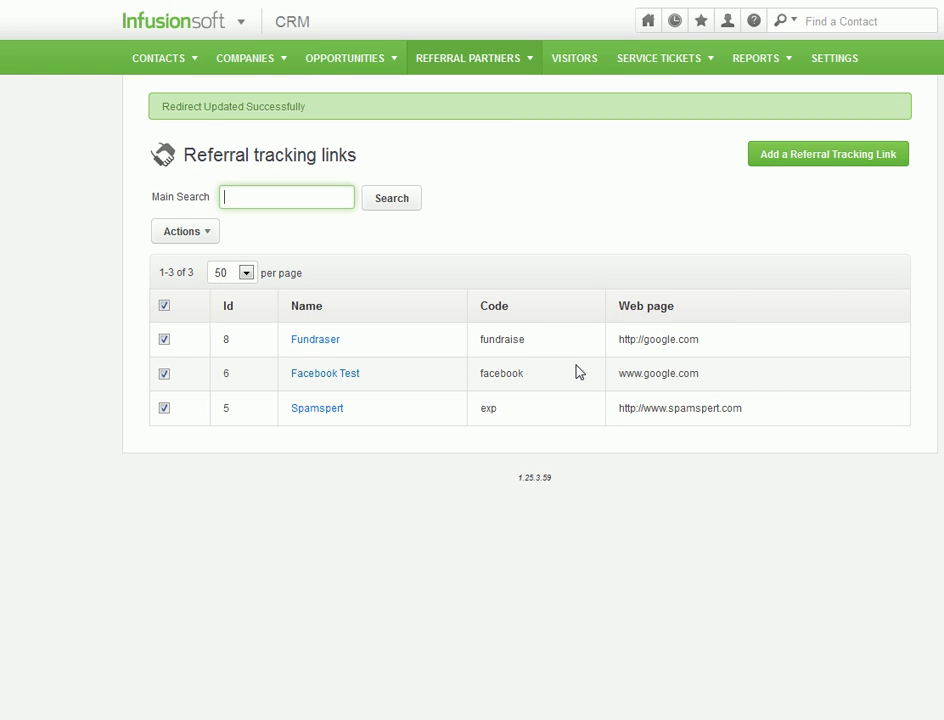
# Go to CRM > Referral Partners and log in as the test partner.
pyautogui.moveTo(484, 62)
pyautogui.moveTo(226, 23)
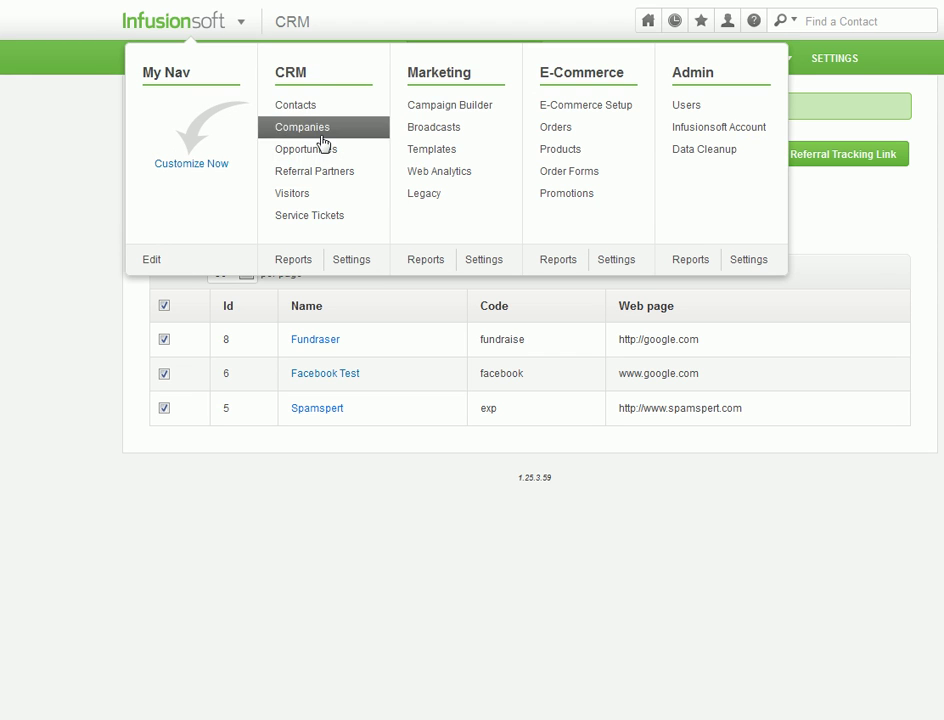
pyautogui.click(550, 194)
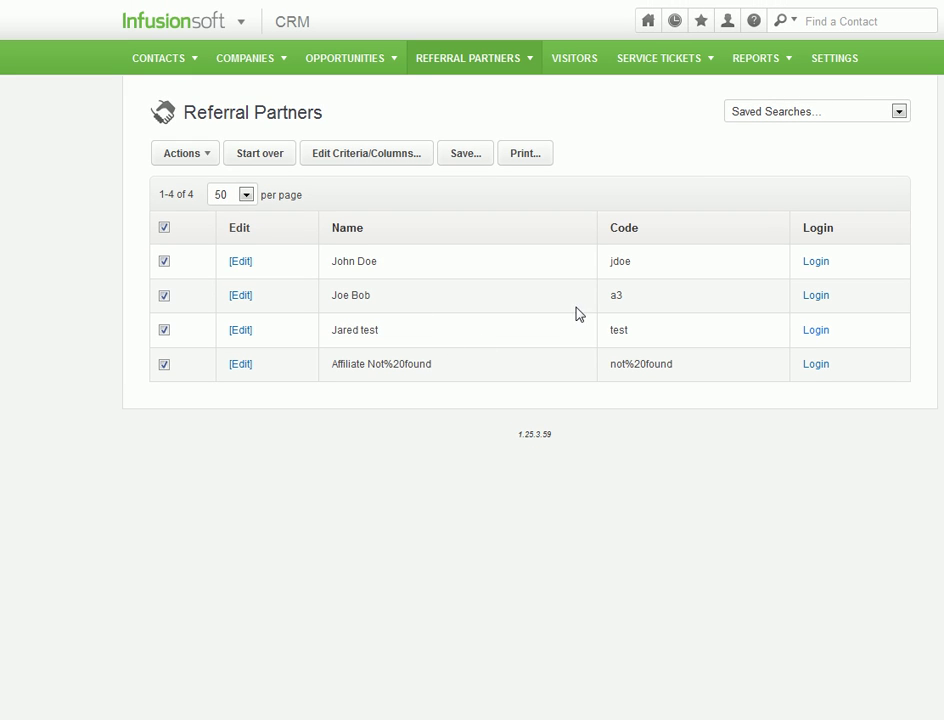
pyautogui.click(818, 333)
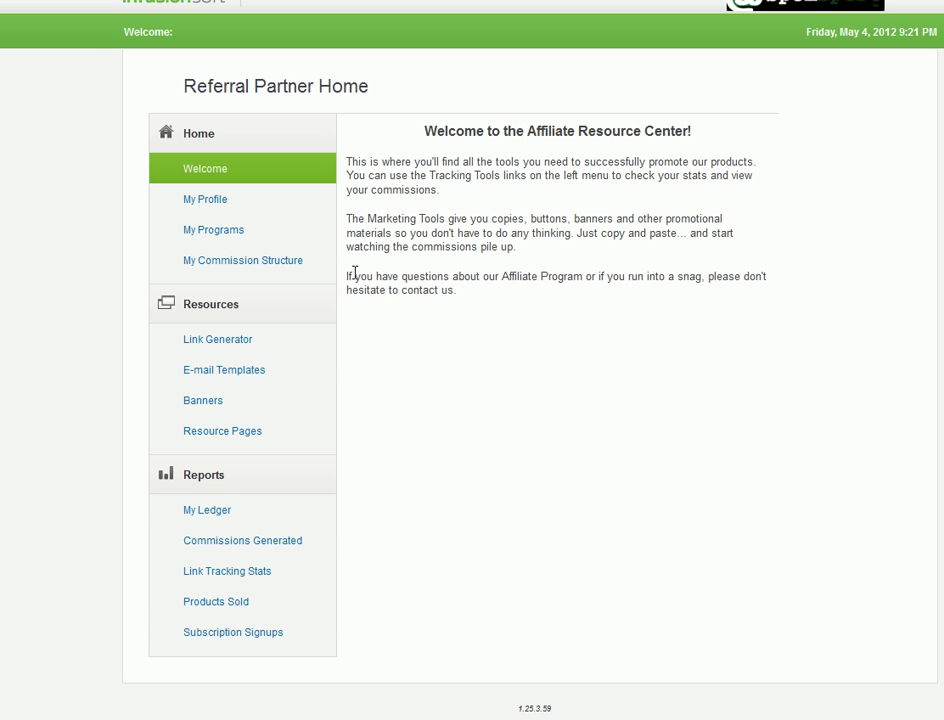
pyautogui.click(240, 340)
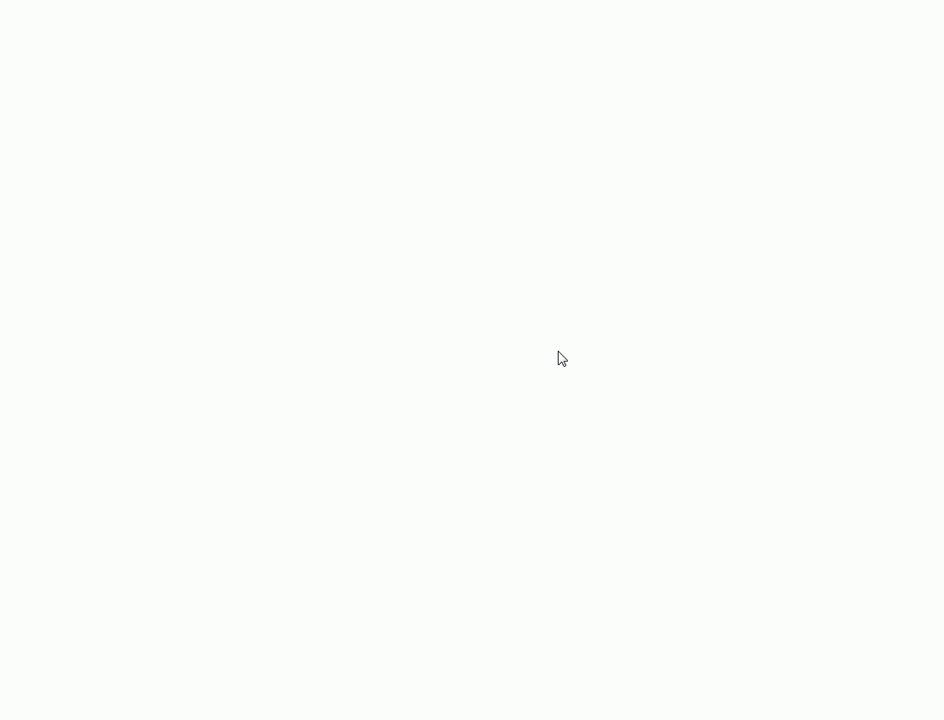
pyautogui.scroll(-1, 744, 292)
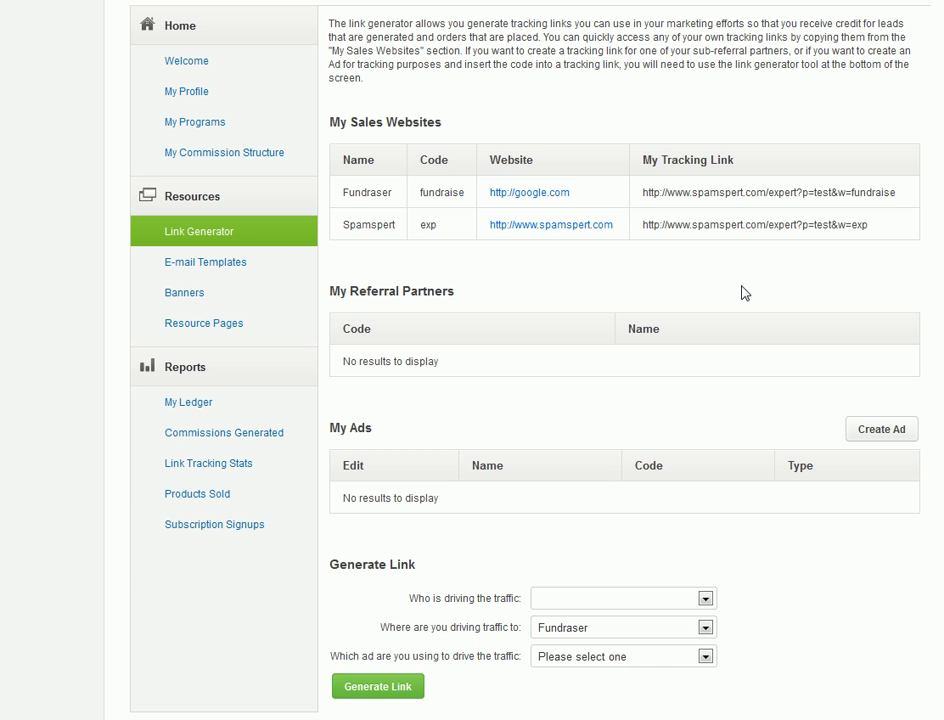
pyautogui.click(604, 628)
pyautogui.click(600, 659)
pyautogui.click(633, 658)
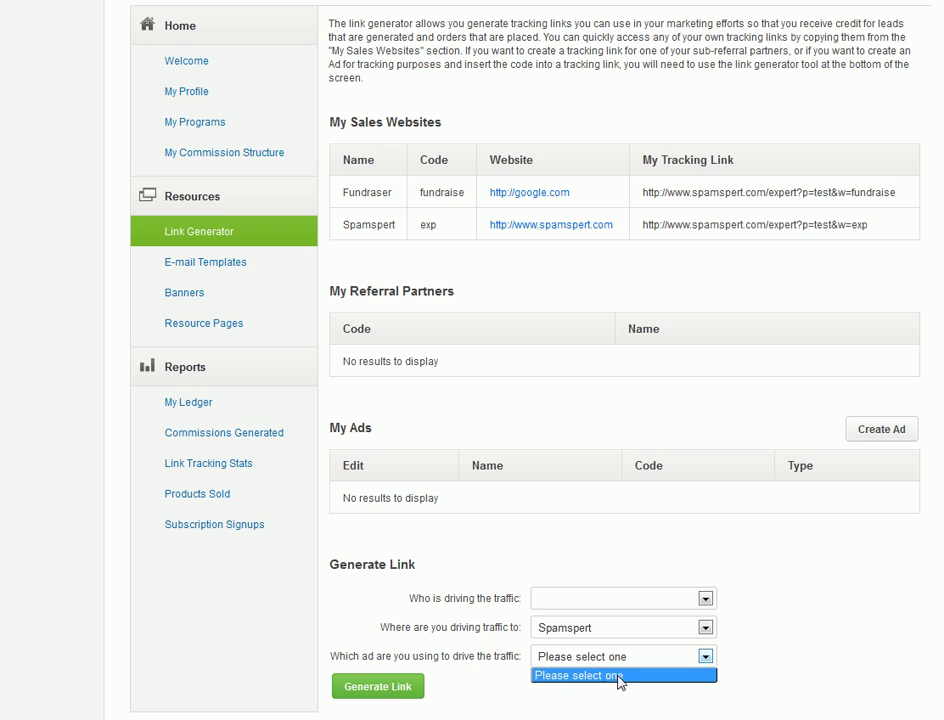
pyautogui.click(620, 677)
pyautogui.click(392, 691)
pyautogui.scroll(-1, 460, 692)
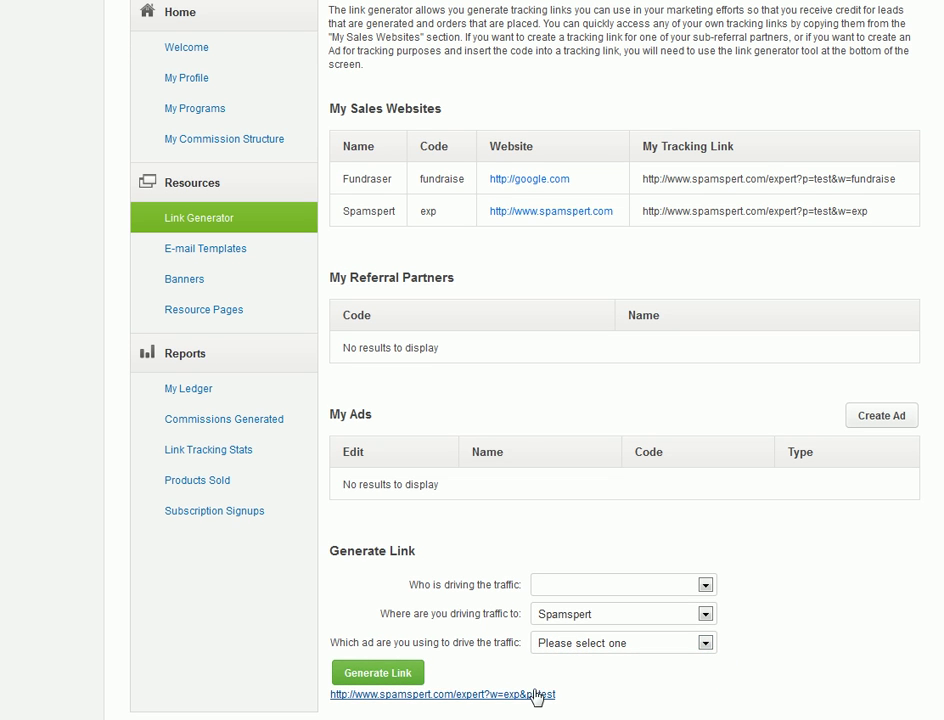
pyautogui.moveTo(575, 695); pyautogui.dragTo(331, 698)
pyautogui.hotkey('ctrl', 'c')
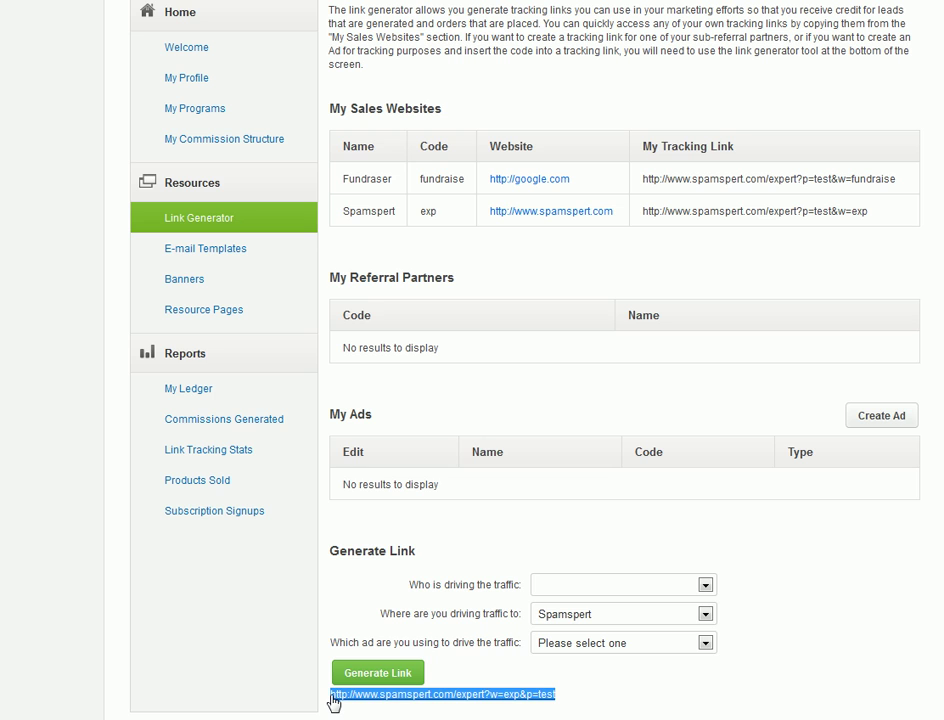
pyautogui.click(743, 680)
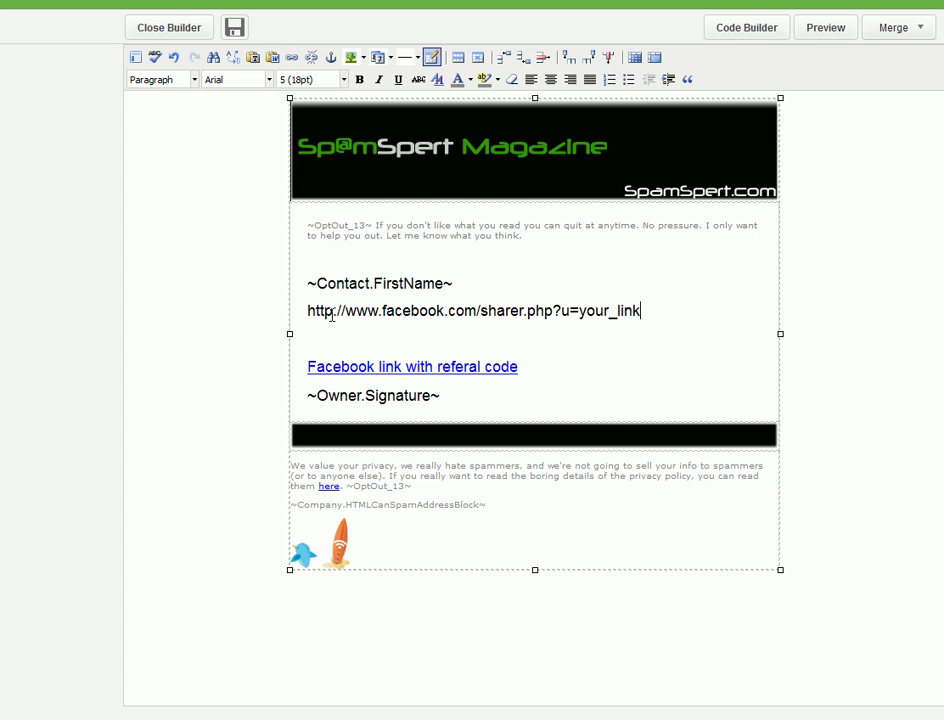
# Replace 'your_link' in the sharer URL with the pasted referral link, then remove its hyperlink.
pyautogui.moveTo(306, 310); pyautogui.dragTo(565, 311)
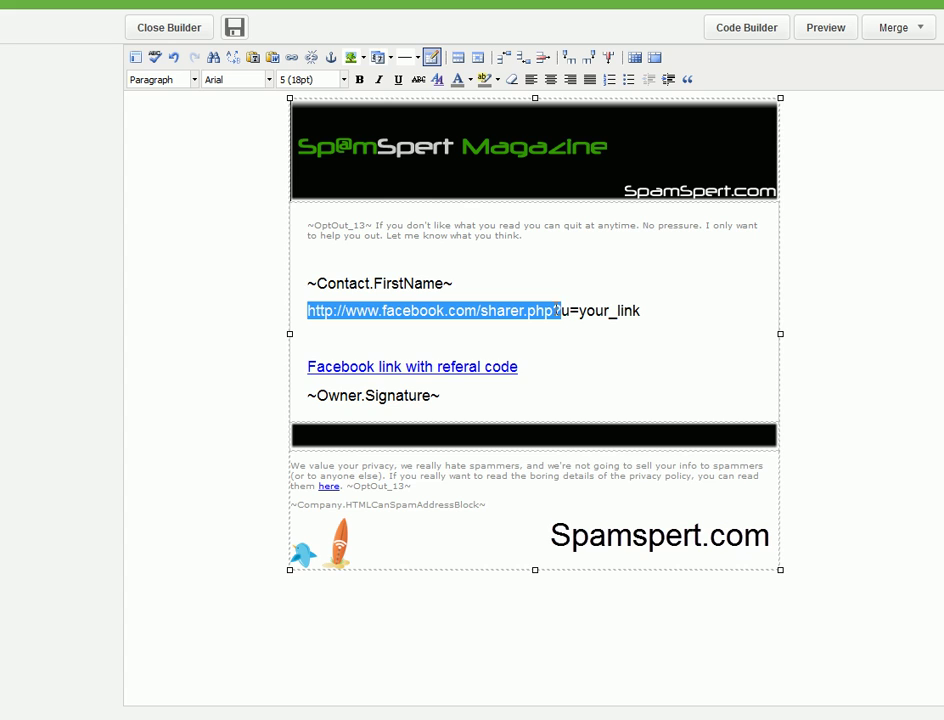
pyautogui.click(560, 311)
pyautogui.moveTo(580, 311); pyautogui.dragTo(647, 311)
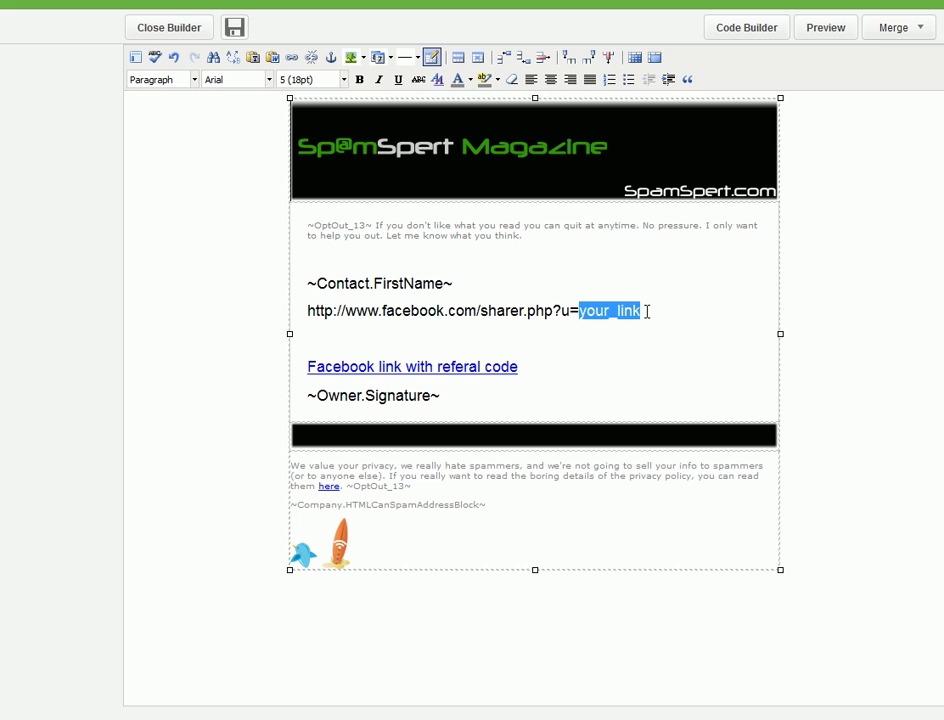
pyautogui.hotkey('ctrl', 'v')
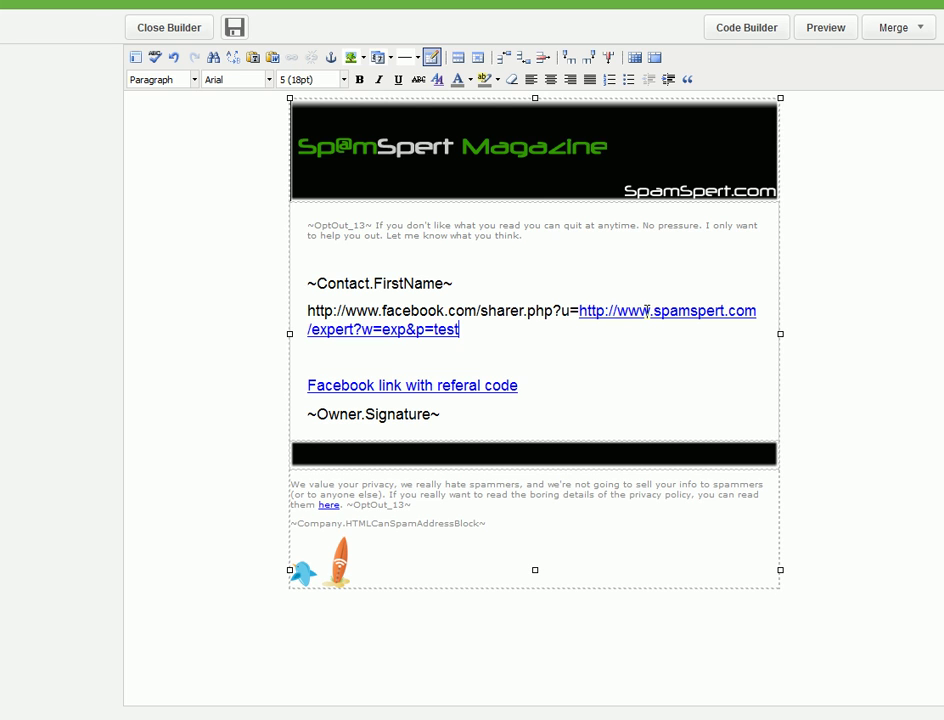
pyautogui.doubleClick(588, 316)
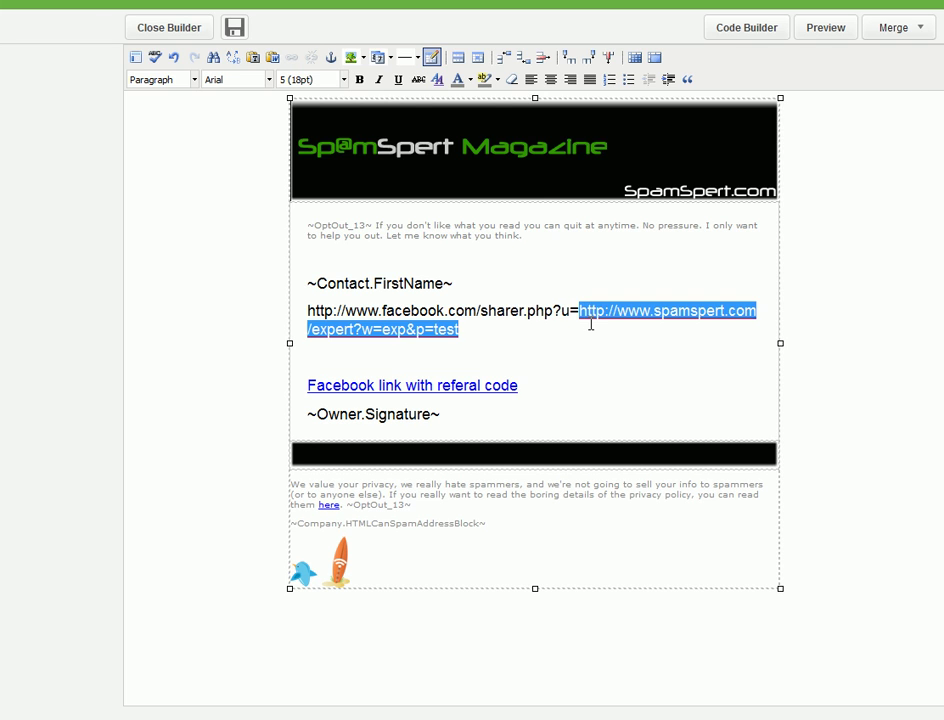
pyautogui.click(319, 60)
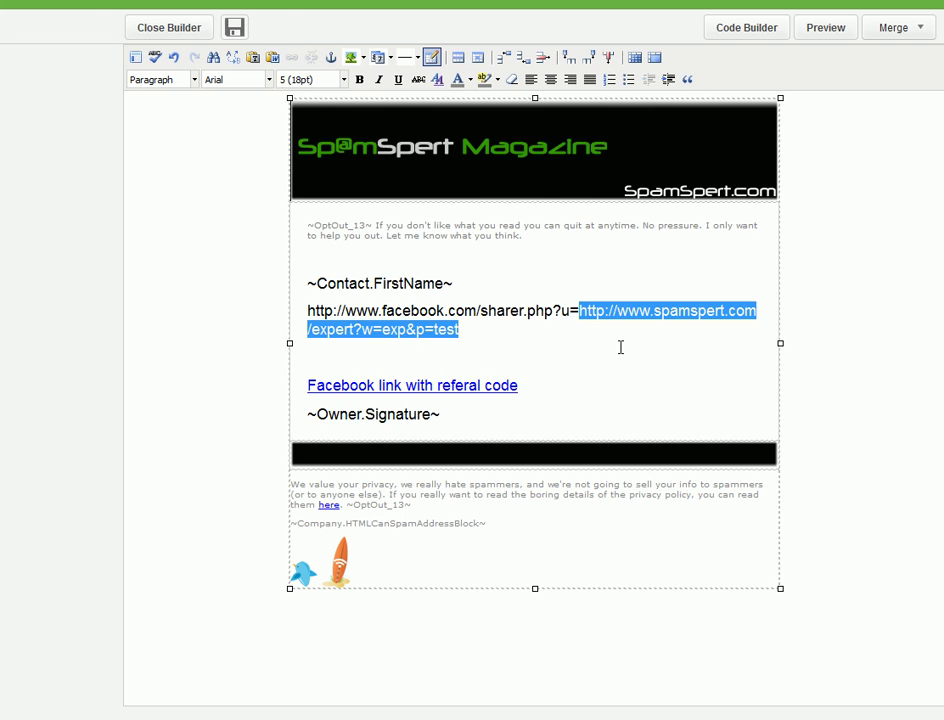
pyautogui.click(537, 310)
# Select the full sharer URL and the 'Facebook link with referal code' line.
pyautogui.moveTo(309, 311); pyautogui.dragTo(474, 330)
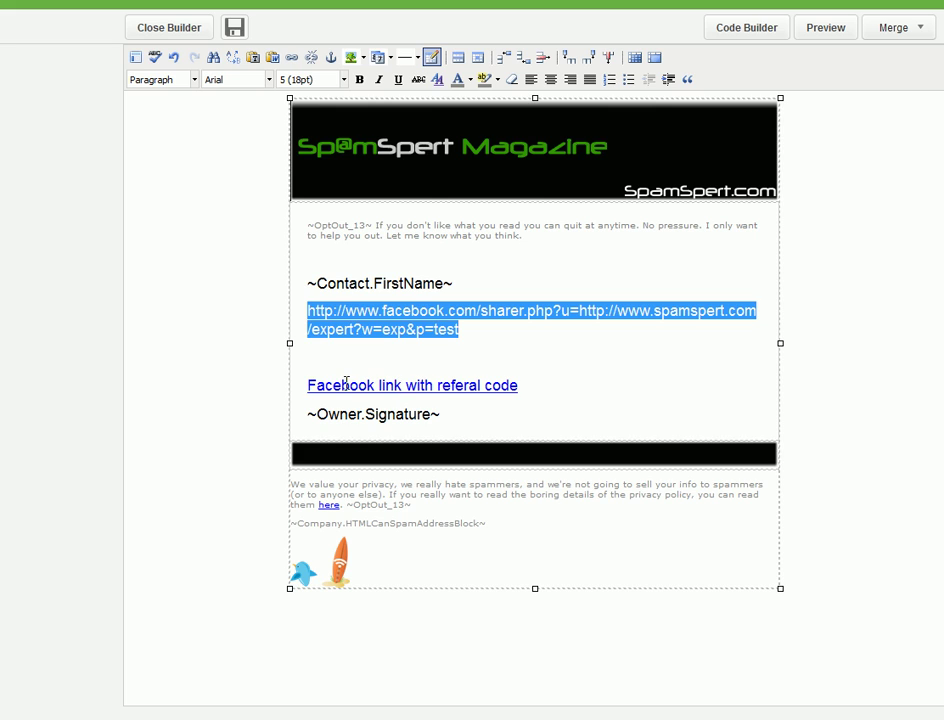
pyautogui.moveTo(307, 385); pyautogui.dragTo(520, 387)
pyautogui.click(451, 385)
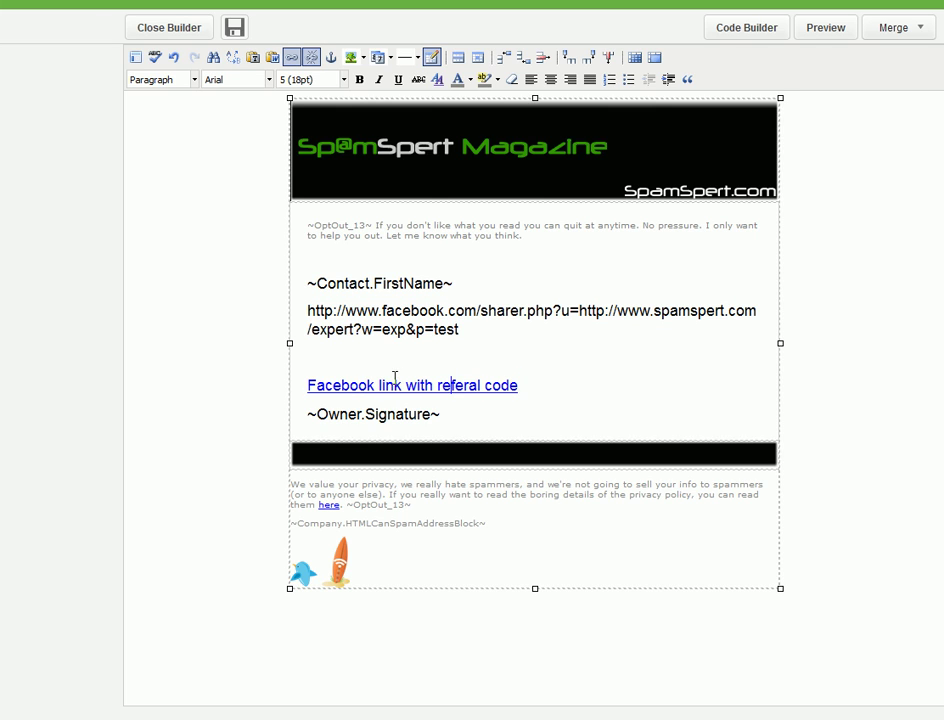
# Confirm the Facebook link targets the sharer URL with the referral link, then save and close.
pyautogui.click(301, 56)
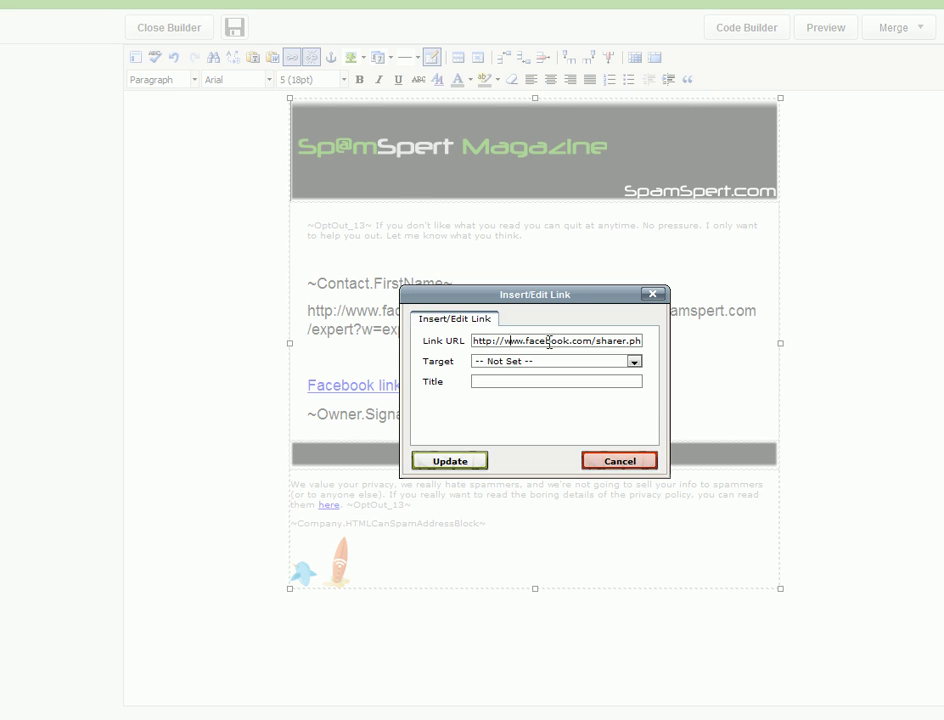
pyautogui.press('Right')
pyautogui.press('Right')
pyautogui.press('Right')
pyautogui.press('Right')
pyautogui.press('Right')
pyautogui.press('Right')
pyautogui.press('Right')
pyautogui.press('Right')
pyautogui.press('Right')
pyautogui.press('Right')
pyautogui.press('Right')
pyautogui.press('Right')
pyautogui.press('Right')
pyautogui.press('Right')
pyautogui.press('Right')
pyautogui.press('Right')
pyautogui.press('Right')
pyautogui.press('Right')
pyautogui.press('Right')
pyautogui.press('Right')
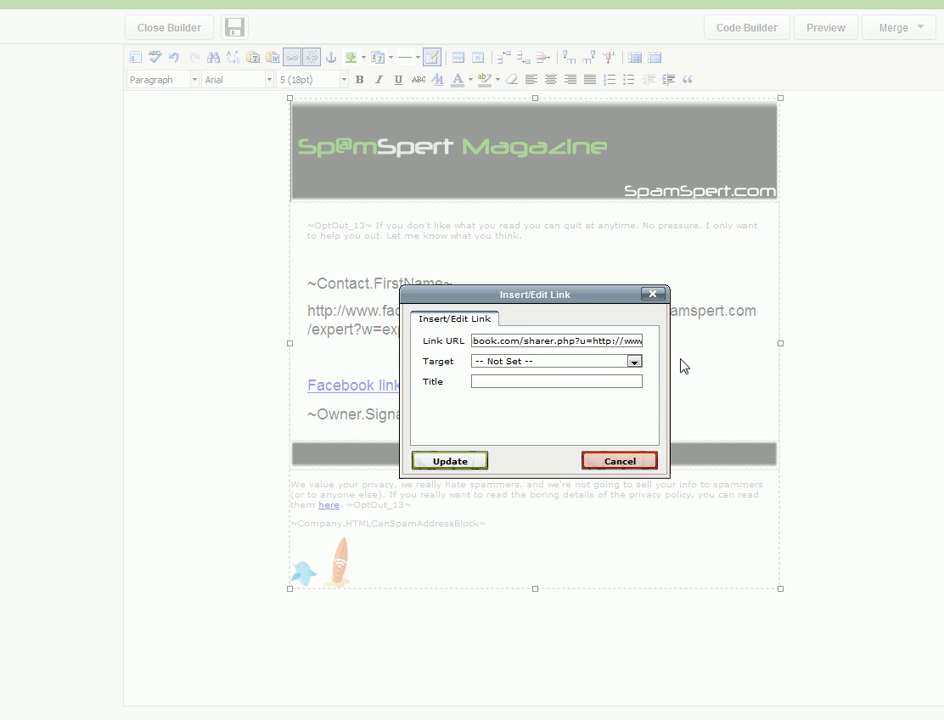
pyautogui.click(619, 461)
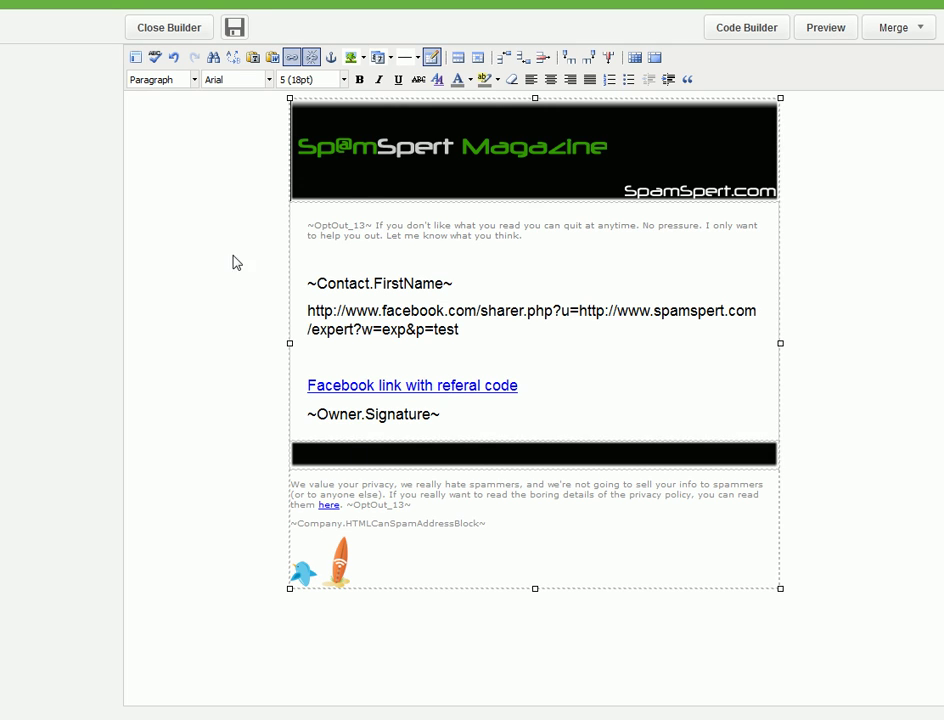
pyautogui.click(235, 27)
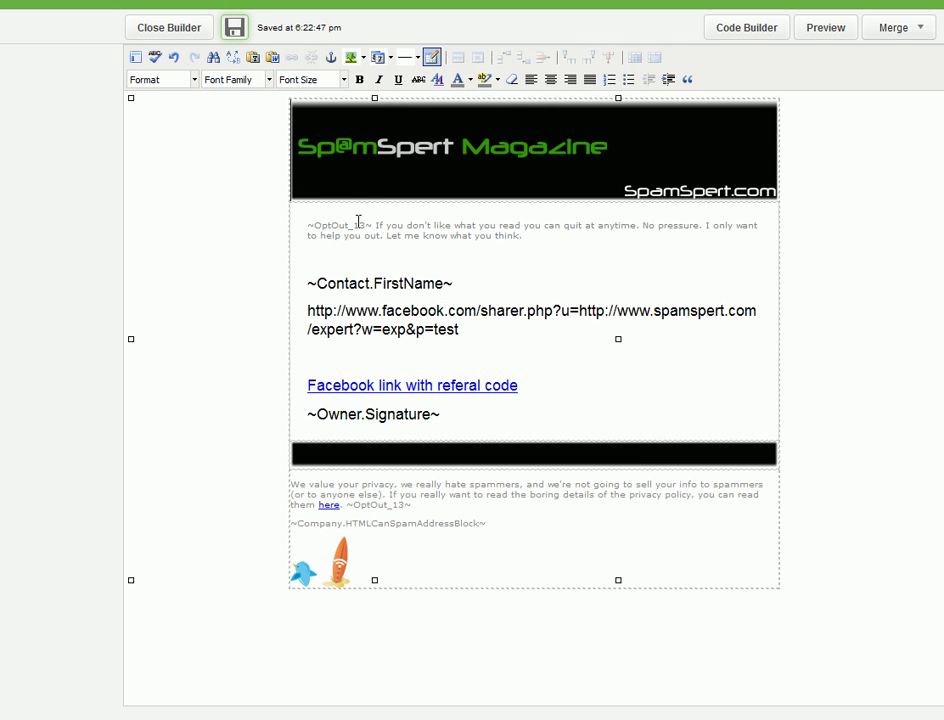
pyautogui.click(175, 27)
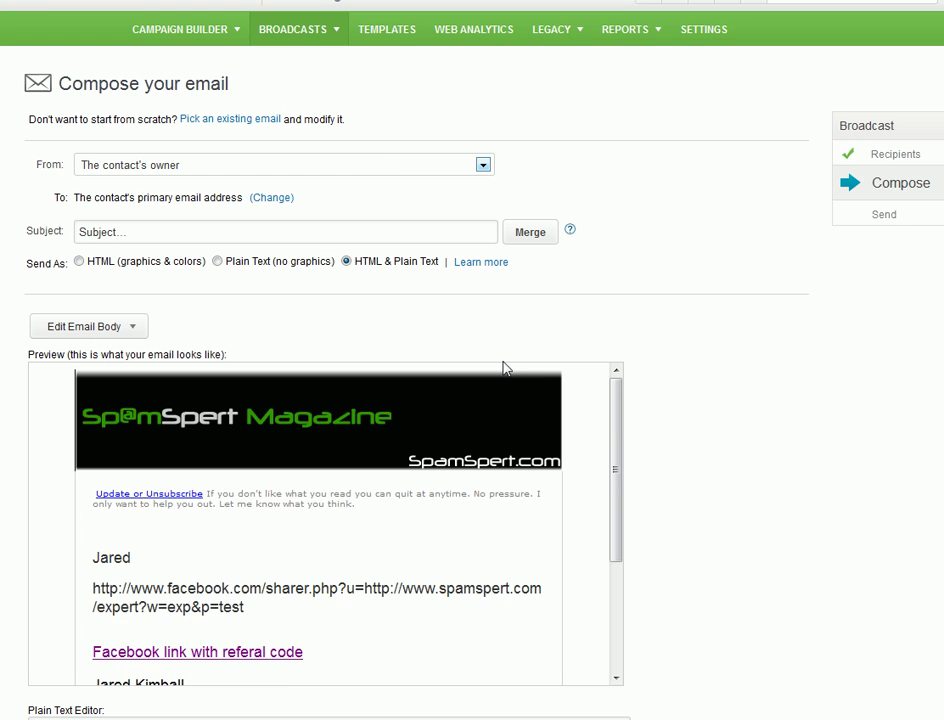
# Send a second test copy of the broadcast from Test this Email.
pyautogui.scroll(-6, 690, 424)
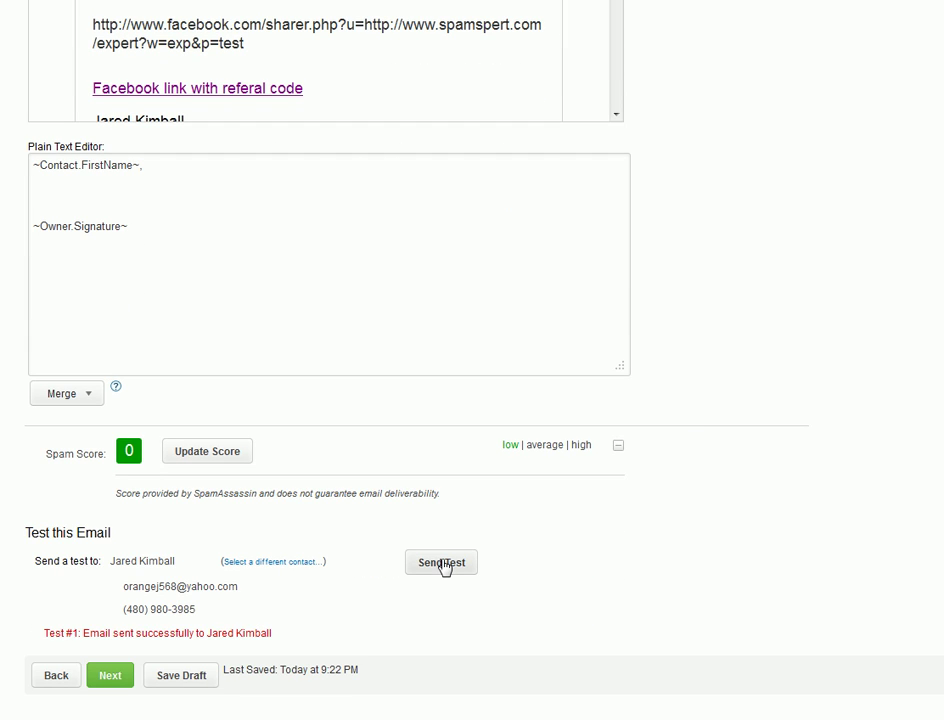
pyautogui.click(445, 565)
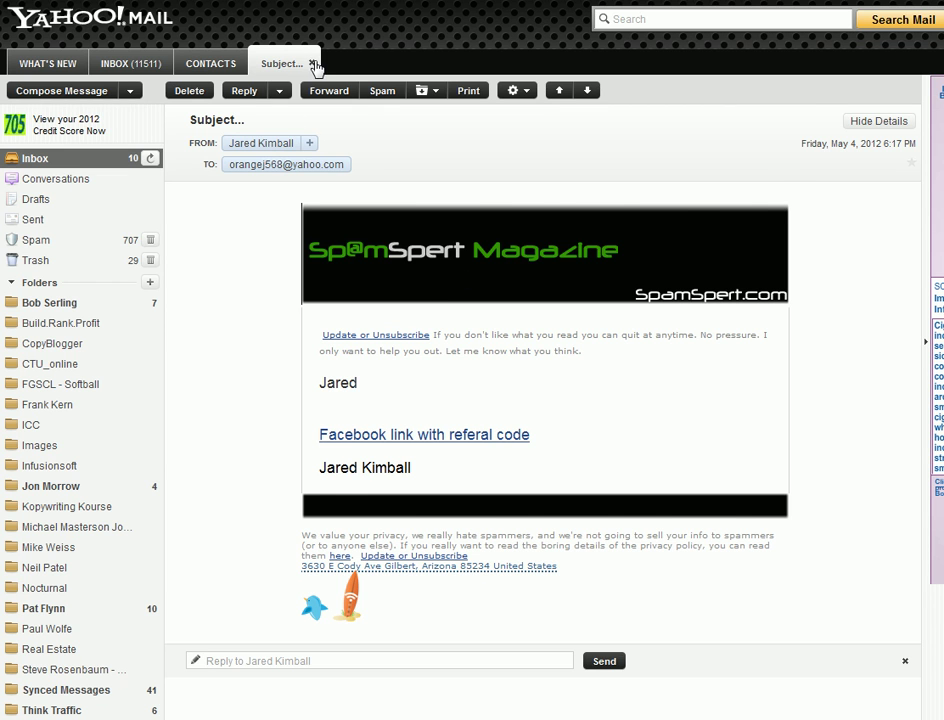
# Refresh the Yahoo inbox, open the new 6:22 PM test email and follow its Facebook link.
pyautogui.click(312, 63)
pyautogui.click(151, 159)
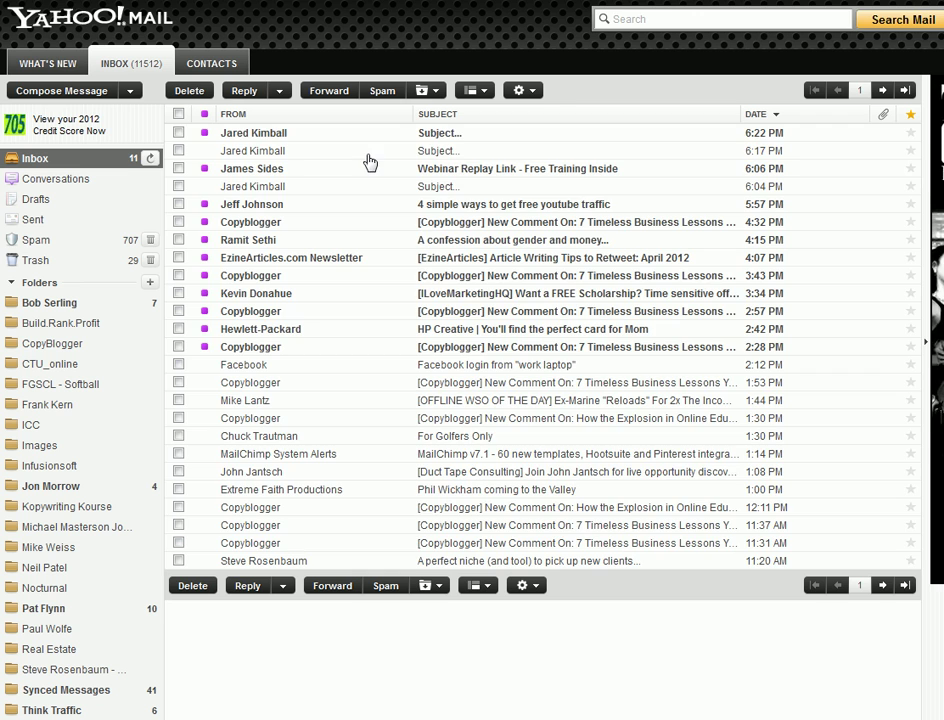
pyautogui.click(447, 134)
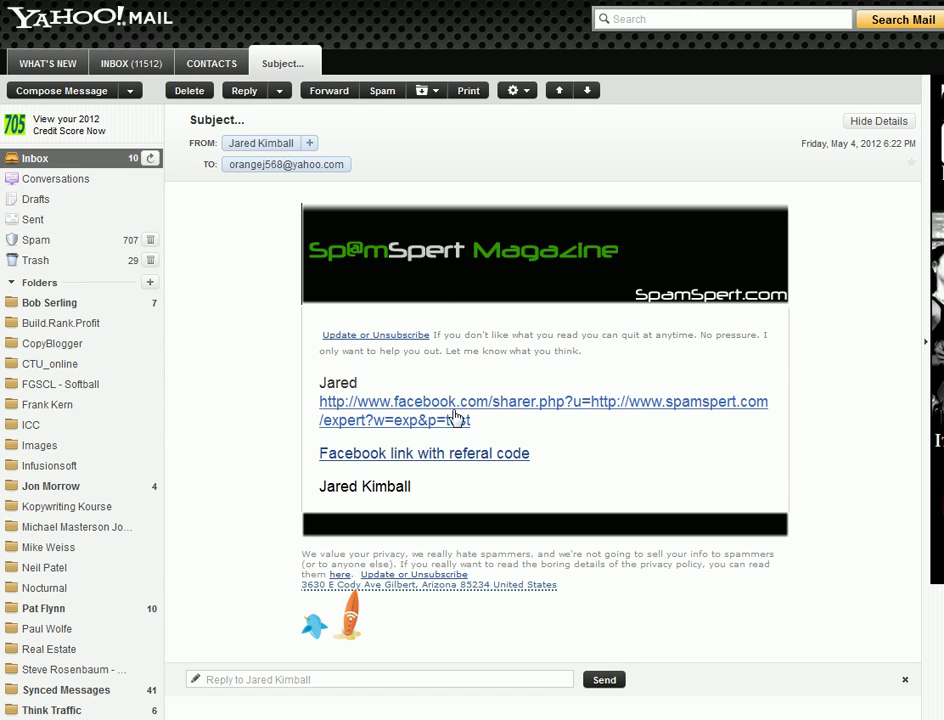
pyautogui.click(387, 460)
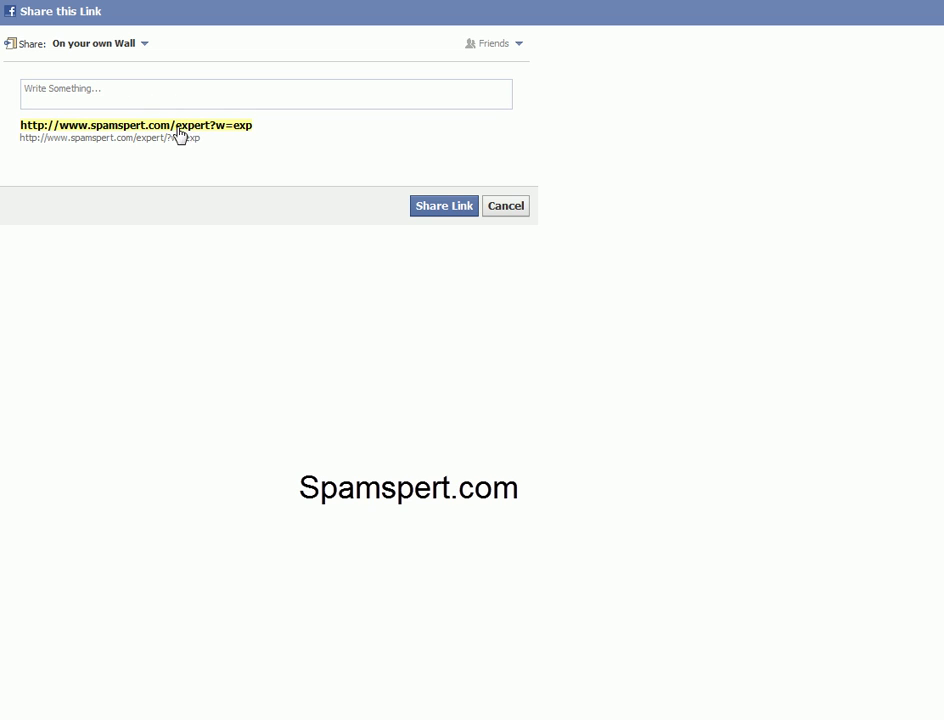
# Start a note in the Share this Link message box, typing 't'.
pyautogui.click(109, 90)
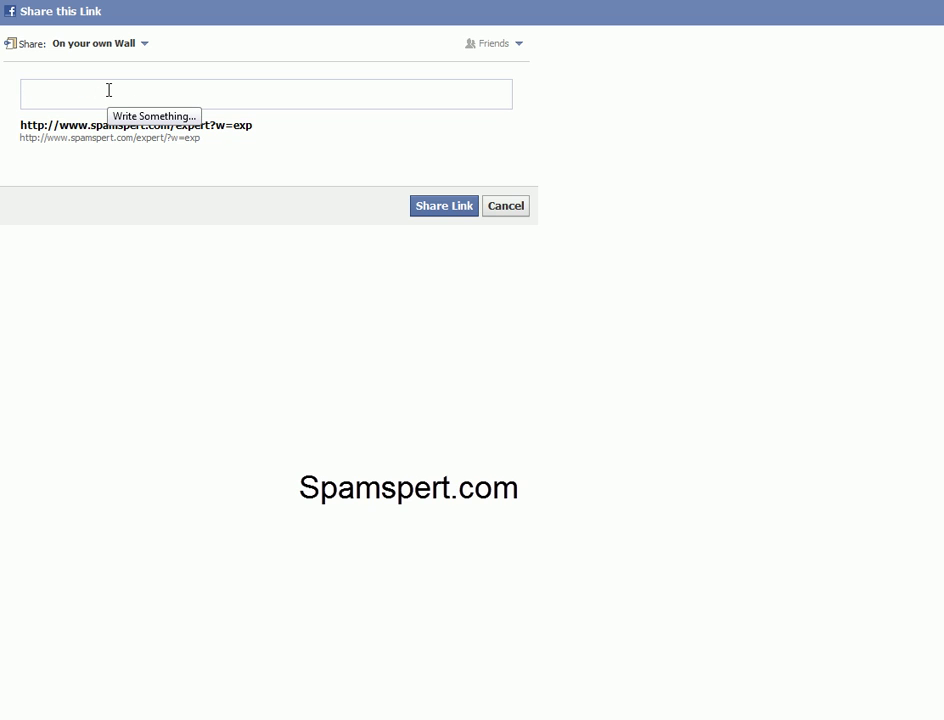
pyautogui.write('type')
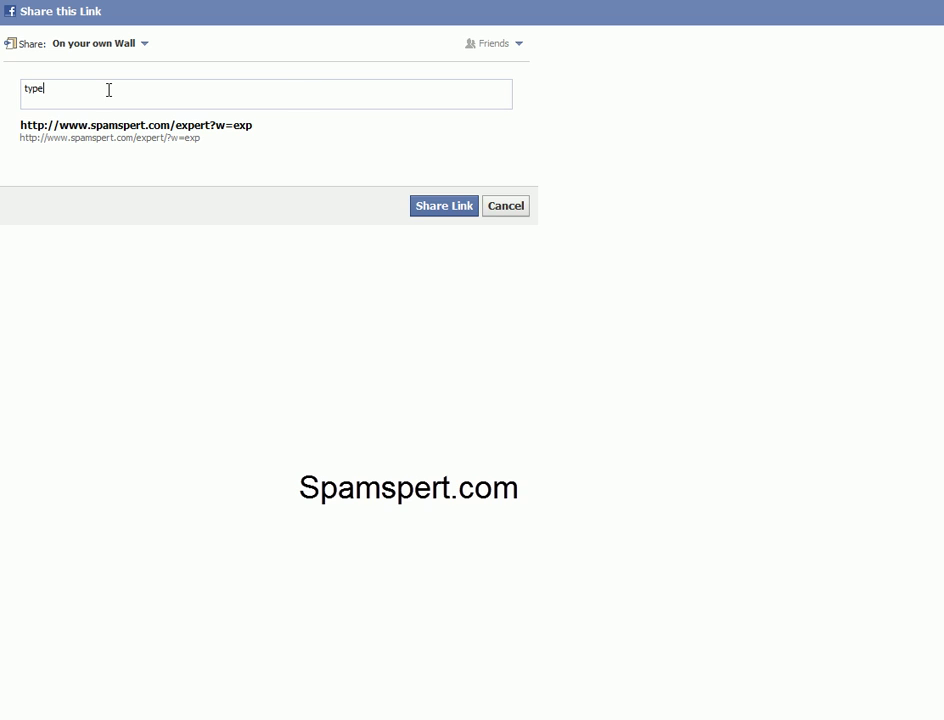